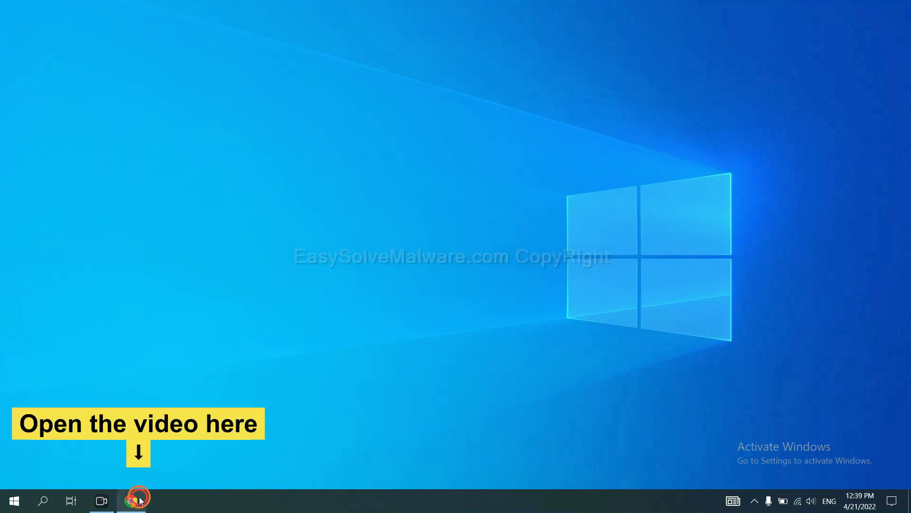
# Step: Download SpyHunter for Windows from the easysolvemalware guide and run the installer
pyautogui.click(133, 500)
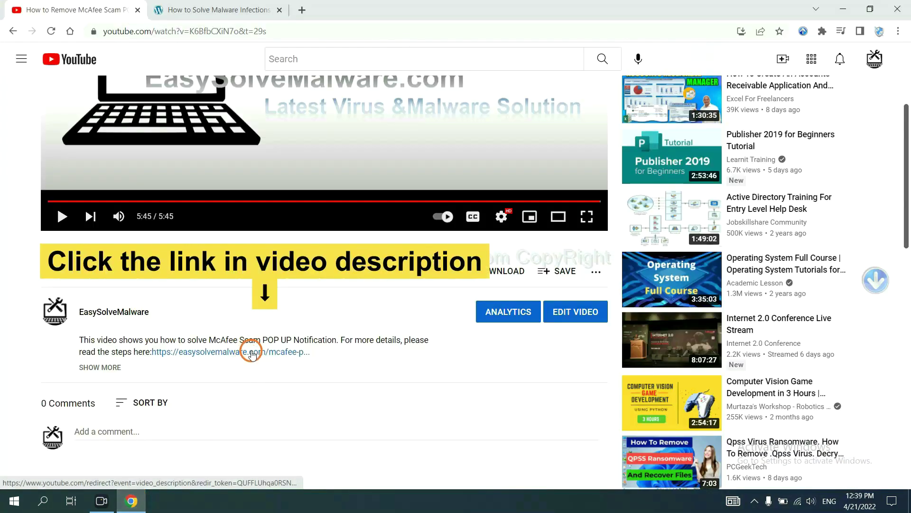
pyautogui.click(226, 10)
pyautogui.scroll(-3, 900, 235)
pyautogui.scroll(-2, 901, 235)
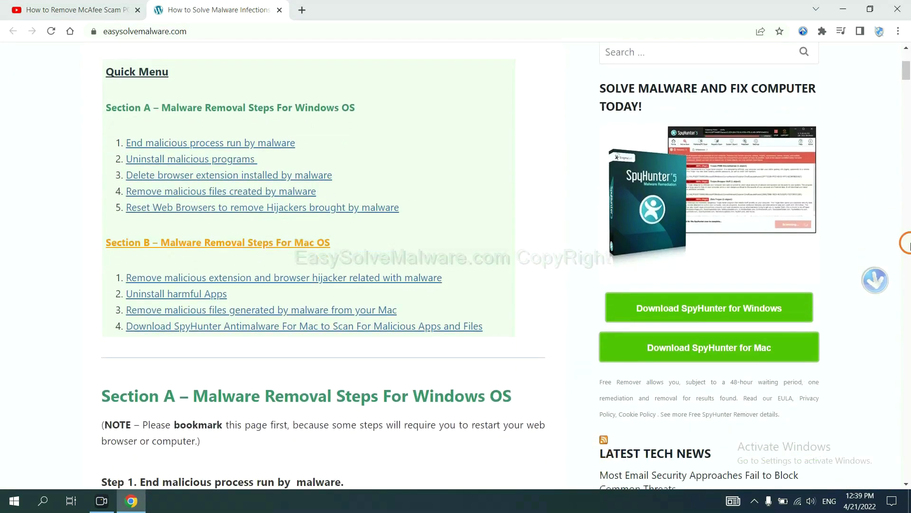
pyautogui.scroll(-2, 901, 235)
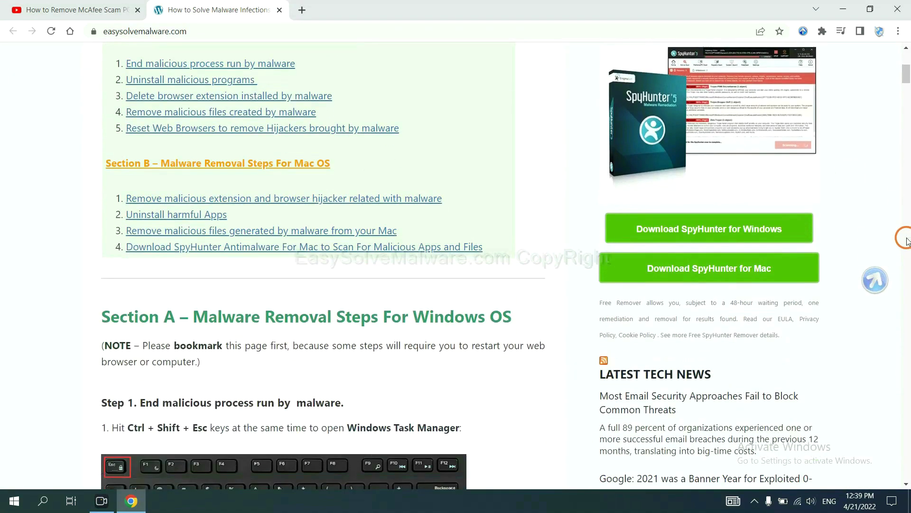
pyautogui.click(773, 227)
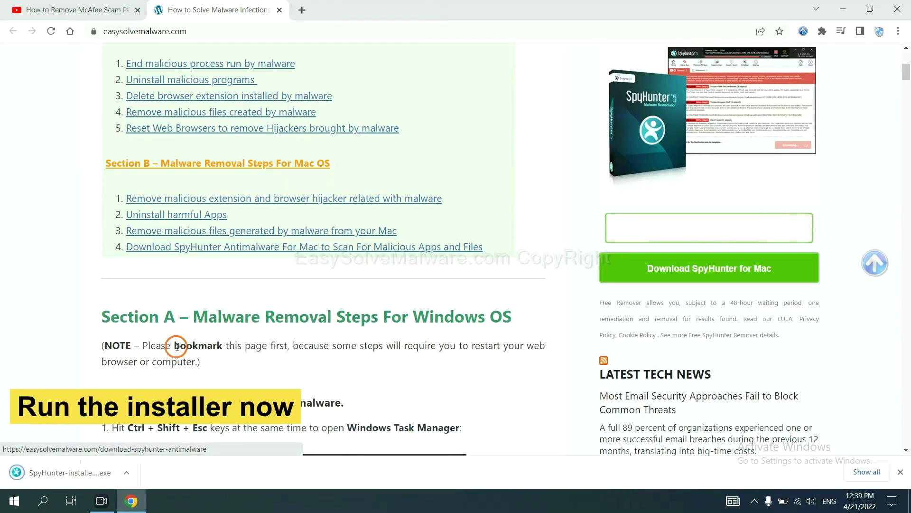
pyautogui.click(58, 473)
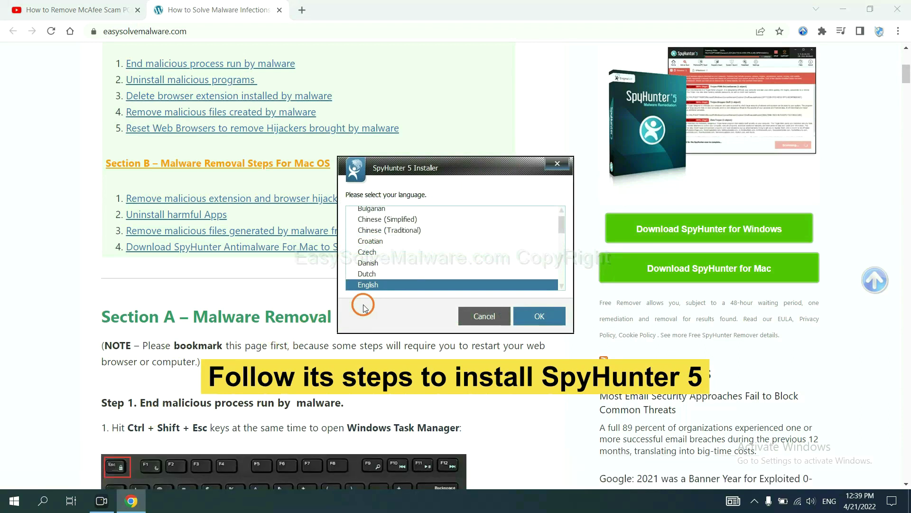
# Step: Install SpyHunter 5 in English, accepting the EULA
pyautogui.click(530, 315)
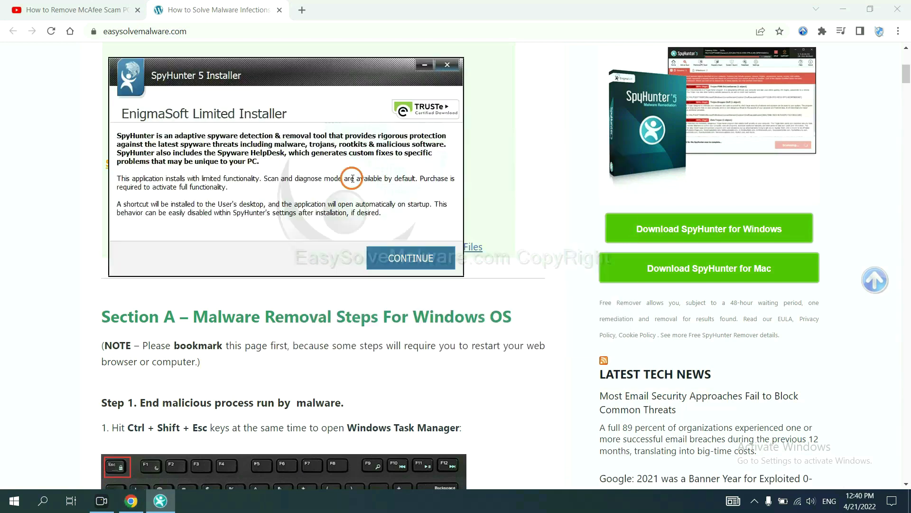
pyautogui.click(410, 258)
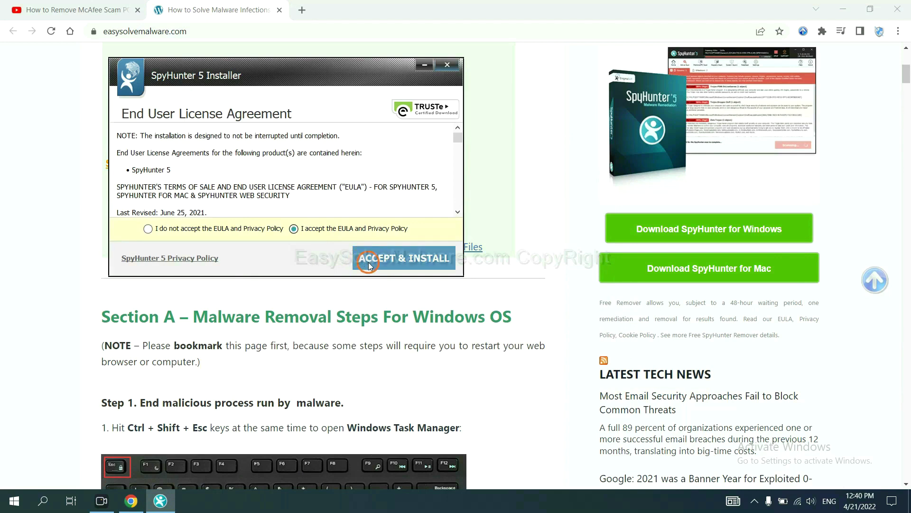
pyautogui.click(367, 263)
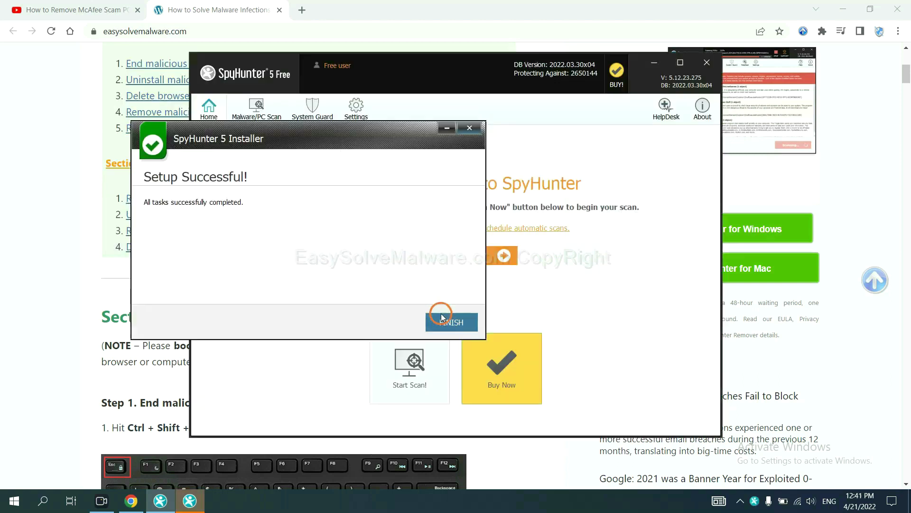
# Step: Finish setup, start a SpyHunter scan, and leave remove360.bat disabled
pyautogui.click(448, 320)
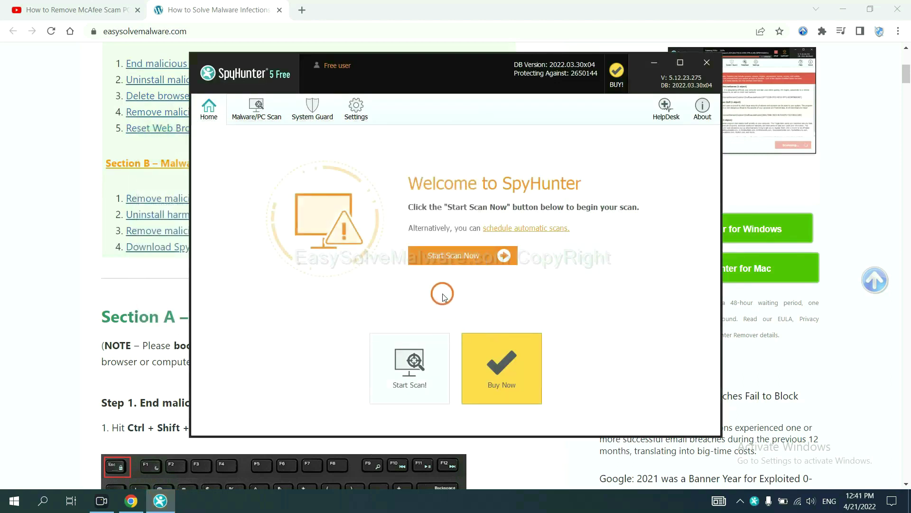
pyautogui.click(449, 258)
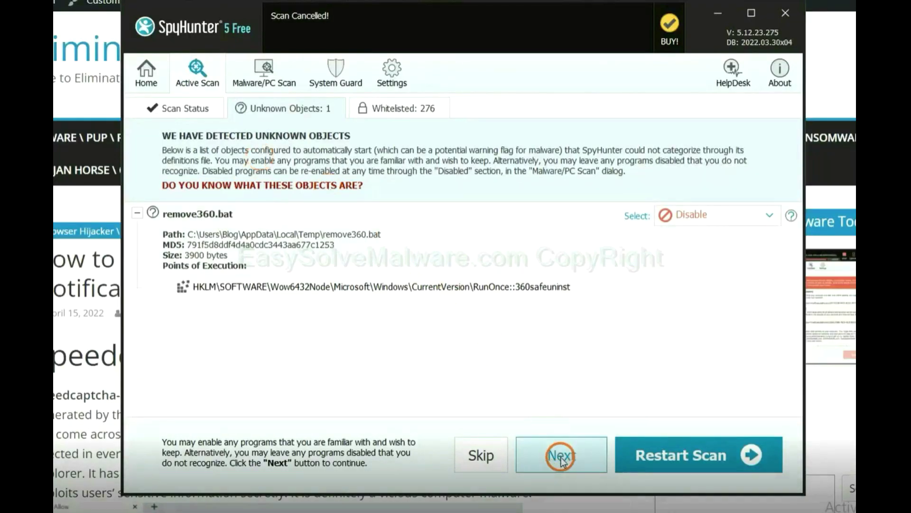
pyautogui.click(562, 454)
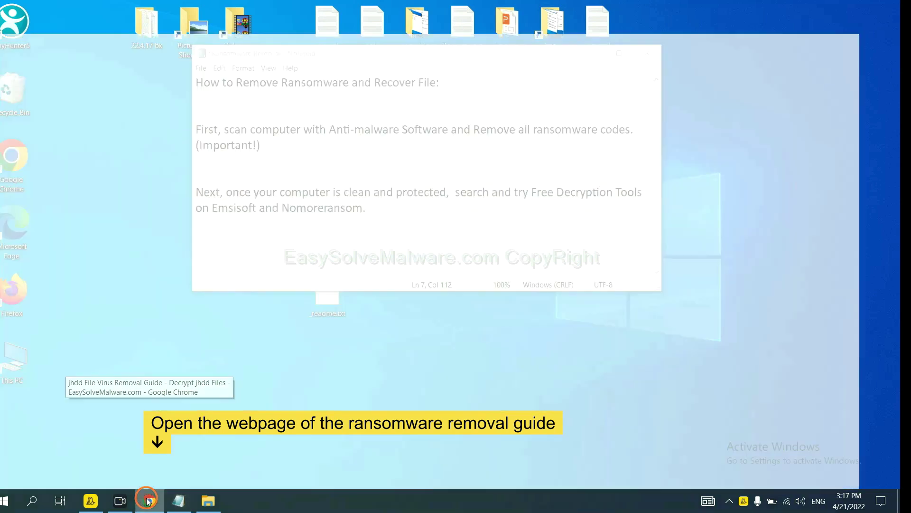
# Step: Open the jhdd removal guide at Step 4 on legitimate decryption tools
pyautogui.click(147, 501)
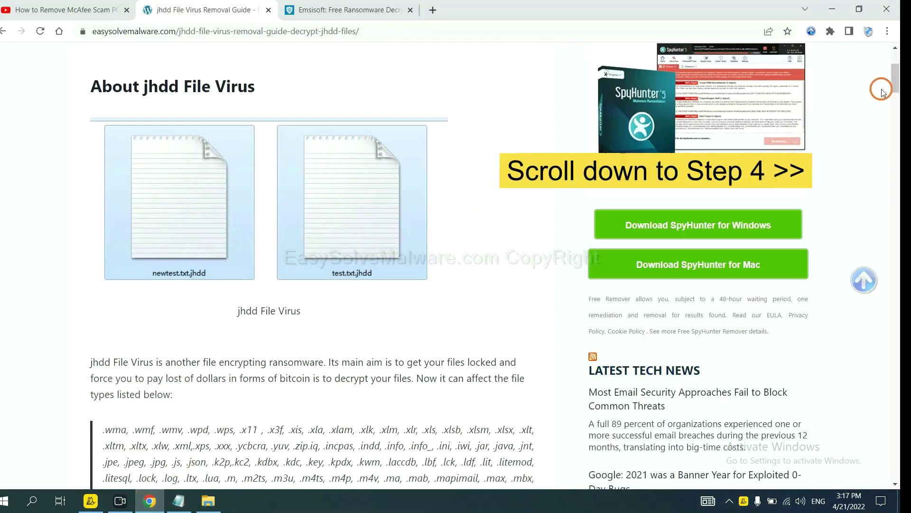
pyautogui.moveTo(894, 79)
pyautogui.mouseDown()
pyautogui.moveTo(885, 154)
pyautogui.moveTo(888, 426)
pyautogui.moveTo(886, 413)
pyautogui.mouseUp()
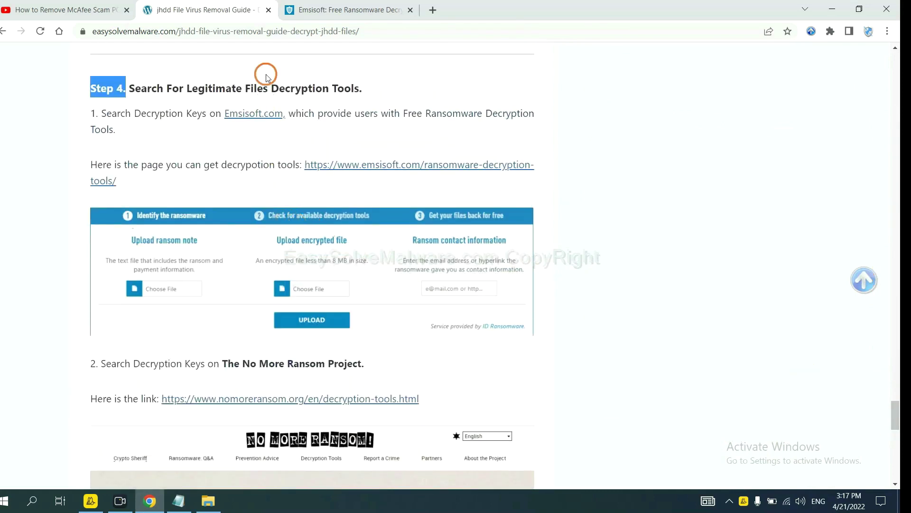
pyautogui.click(266, 64)
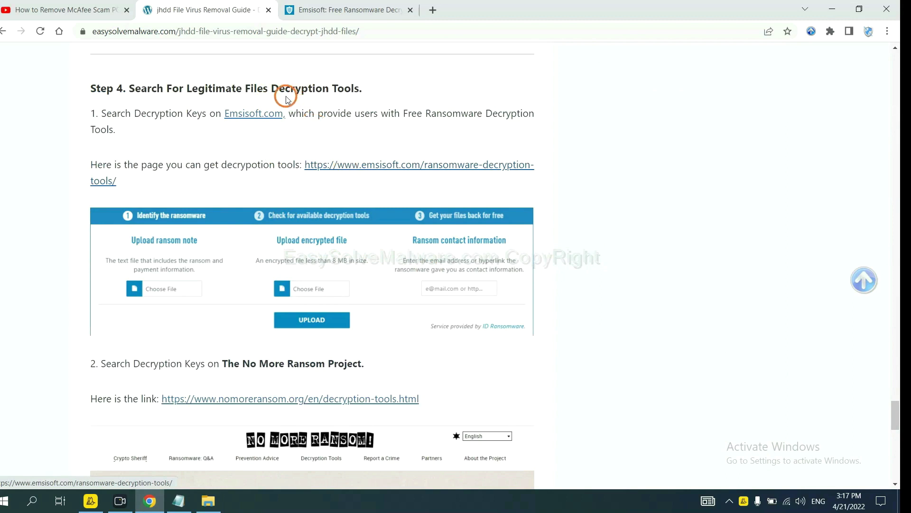
pyautogui.scroll(-3, 313, 185)
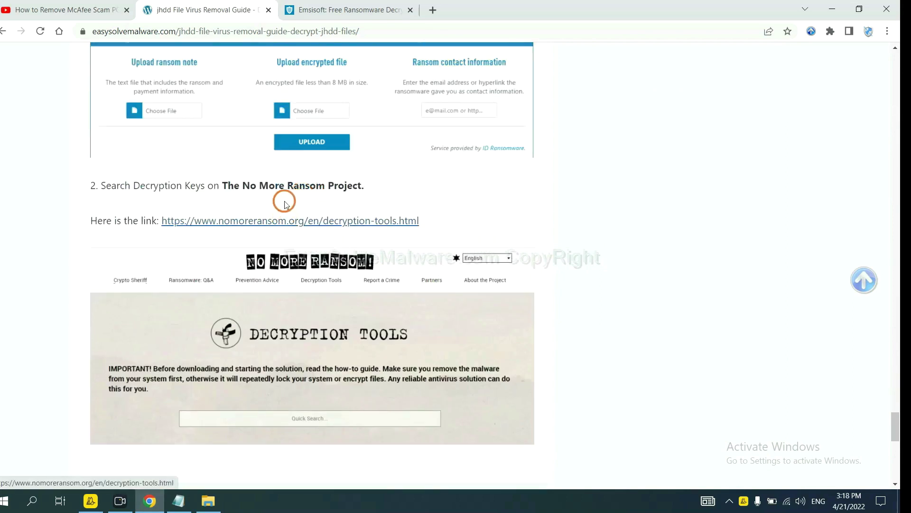
pyautogui.scroll(2, 393, 219)
pyautogui.scroll(2, 394, 219)
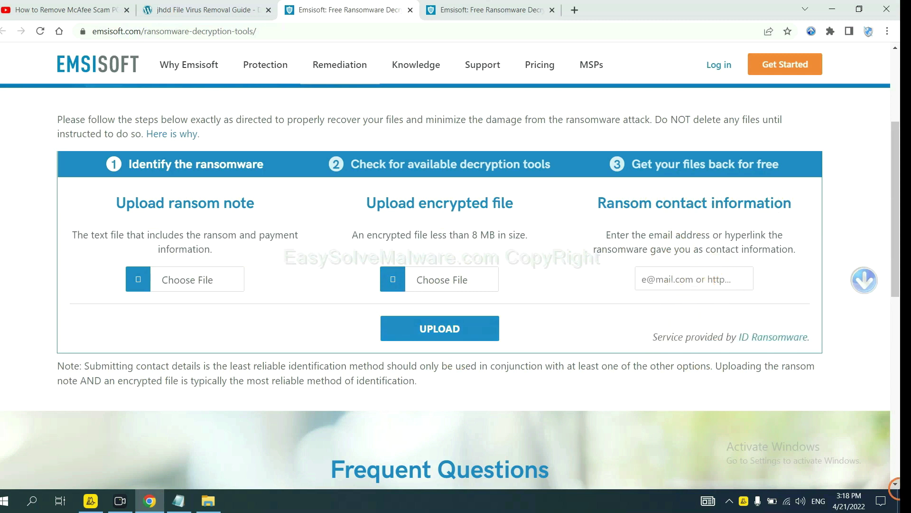
# Step: Open _readme.txt from the desktop and copy the support e-mail address
pyautogui.click(895, 492)
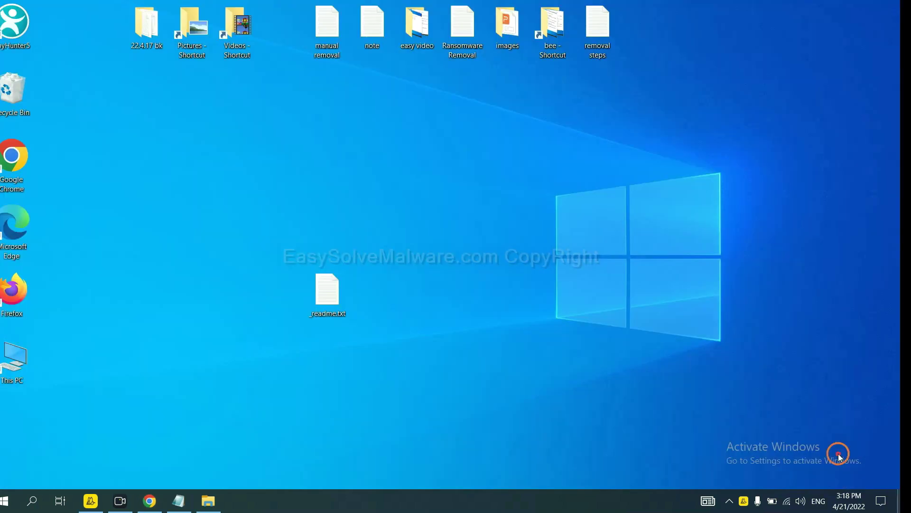
pyautogui.doubleClick(330, 289)
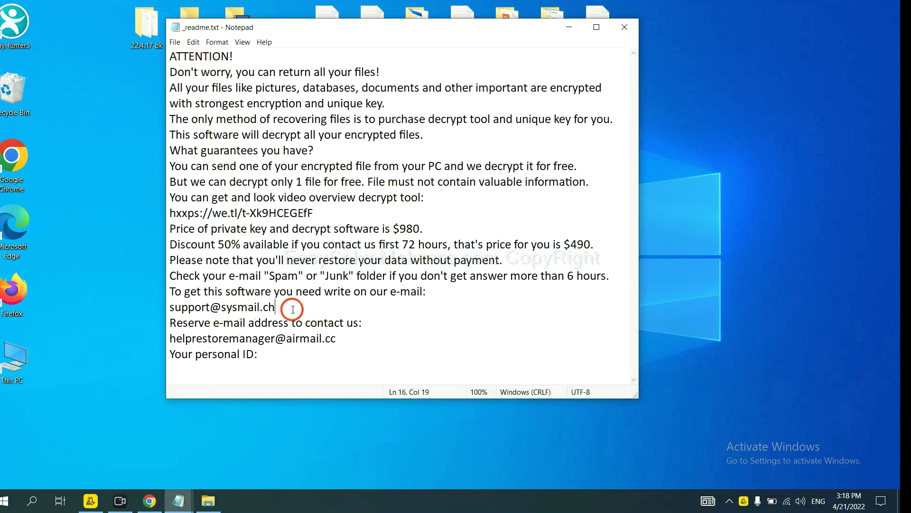
pyautogui.moveTo(278, 307); pyautogui.dragTo(147, 303)
pyautogui.hotkey('ctrl', 'c')
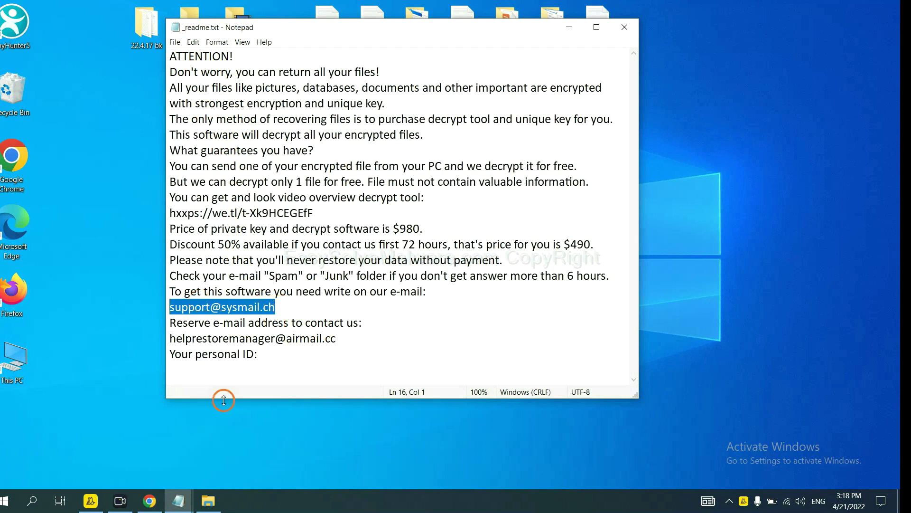
# Step: Paste the ransom contact e-mail into Emsisoft's identifier and upload it
pyautogui.click(149, 501)
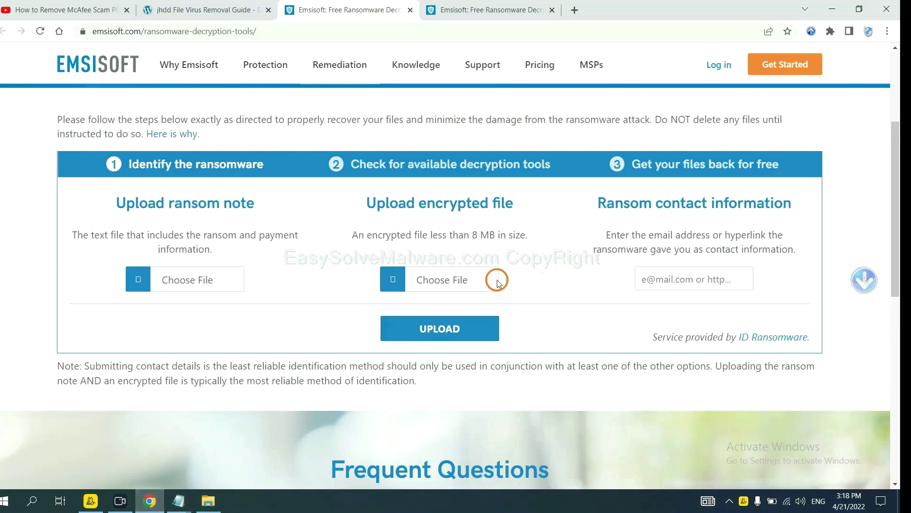
pyautogui.click(691, 279)
pyautogui.hotkey('ctrl', 'v')
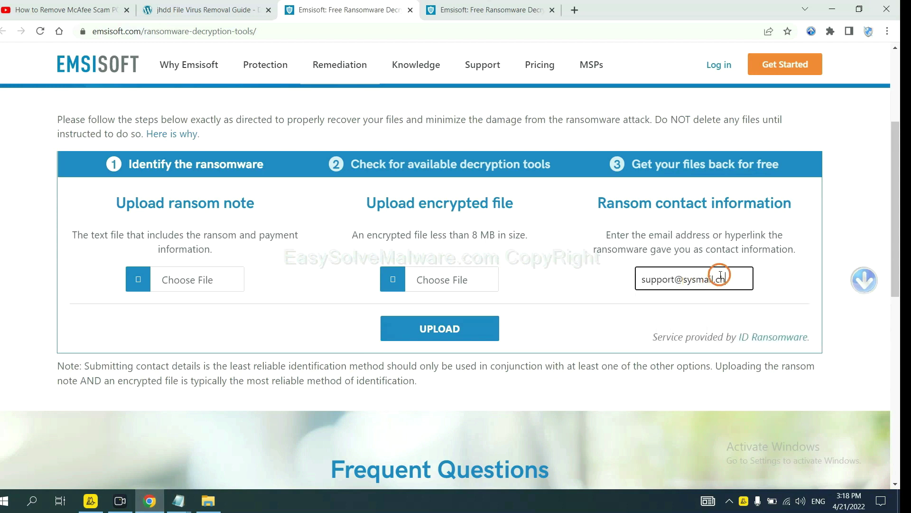
pyautogui.click(476, 327)
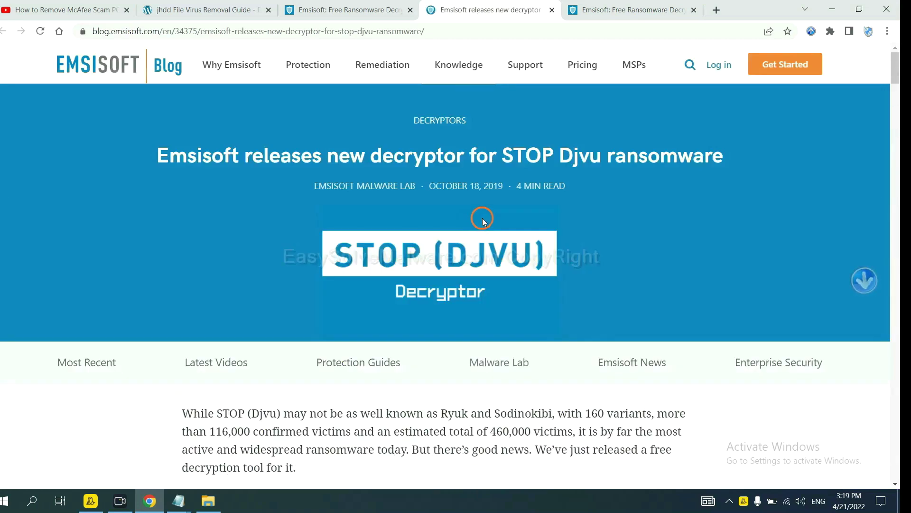
pyautogui.scroll(-3, 471, 227)
pyautogui.scroll(-8, 460, 204)
pyautogui.scroll(-5, 456, 203)
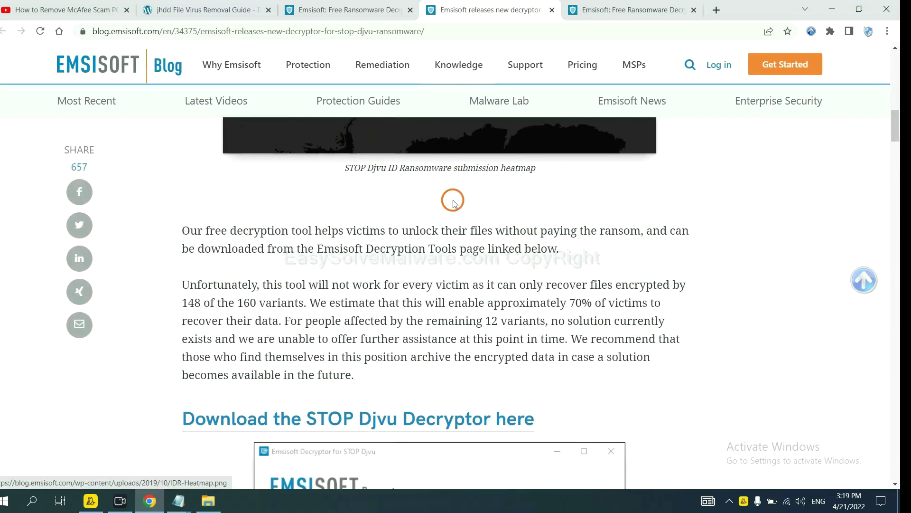
pyautogui.scroll(-3, 453, 199)
pyautogui.scroll(-3, 453, 201)
pyautogui.scroll(-5, 453, 200)
pyautogui.scroll(-2, 453, 200)
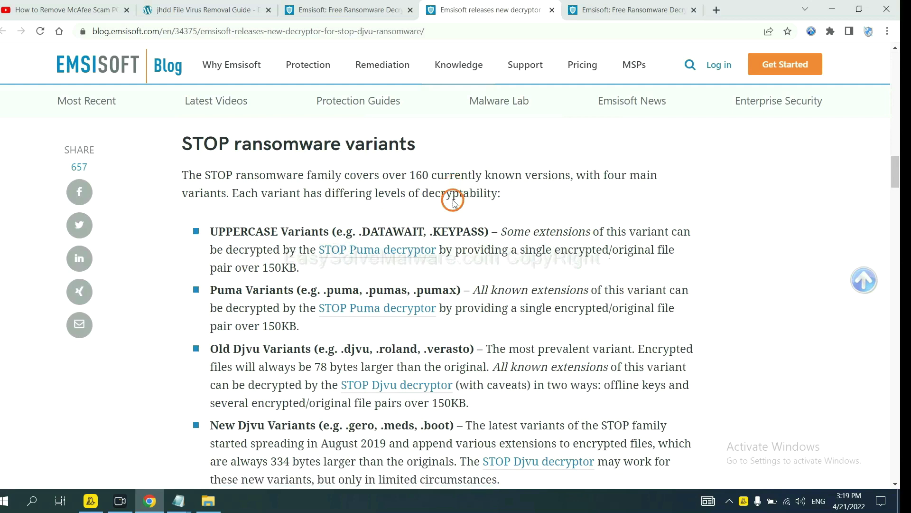
pyautogui.scroll(-3, 454, 200)
pyautogui.scroll(2, 454, 200)
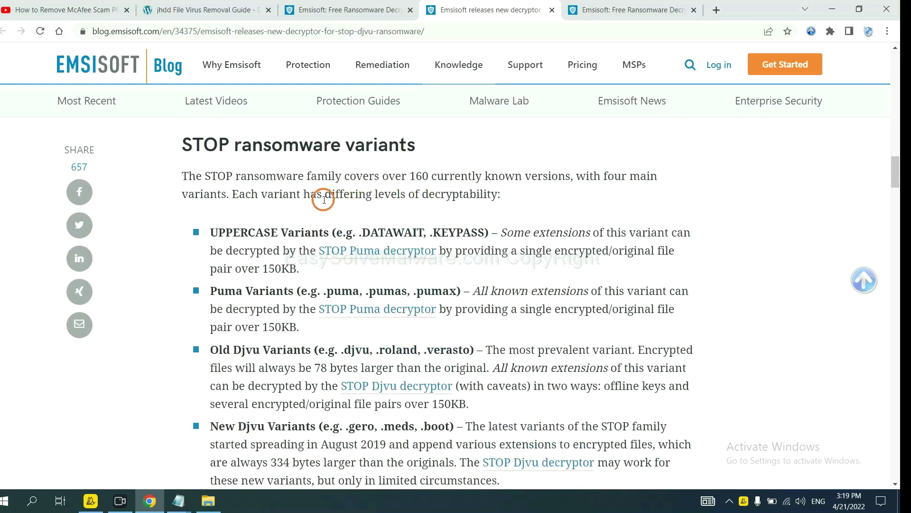
pyautogui.scroll(-1, 320, 242)
pyautogui.scroll(-1, 328, 252)
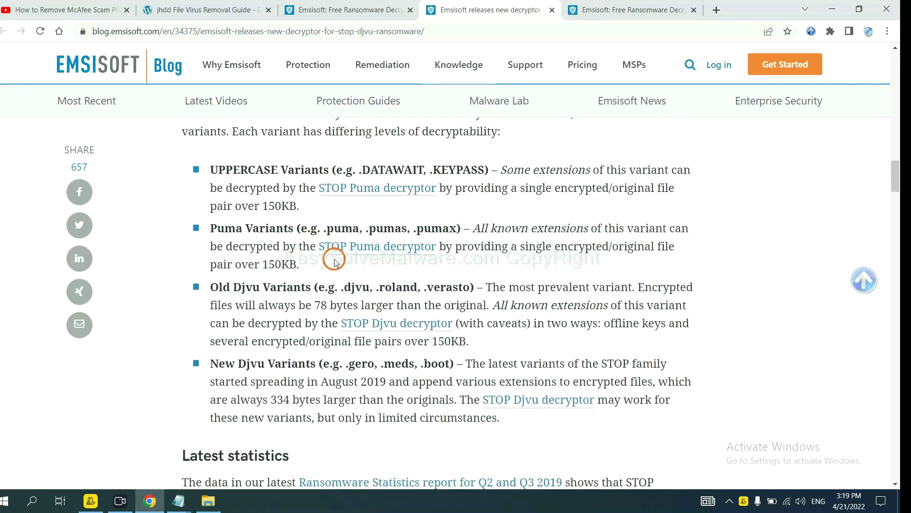
pyautogui.scroll(-2, 334, 261)
pyautogui.scroll(-1, 334, 260)
pyautogui.scroll(-1, 335, 261)
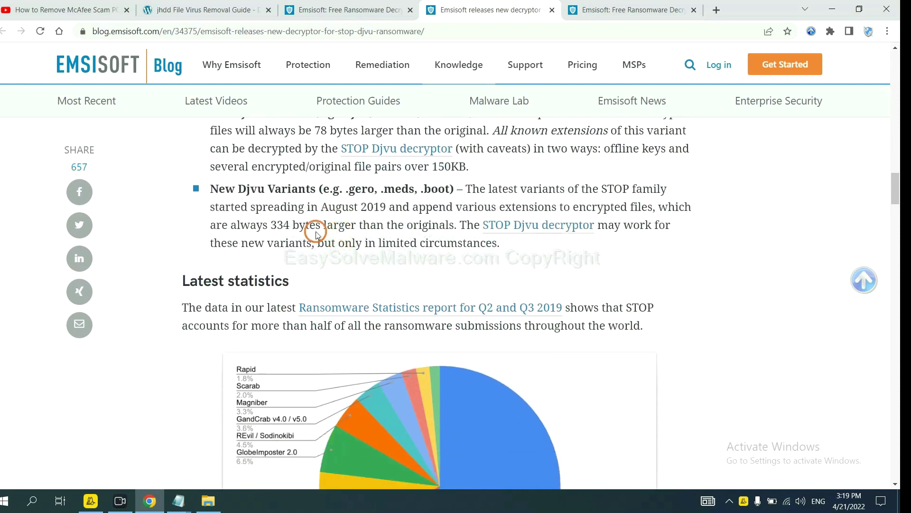
# Step: Open the Emsisoft Decryptor for STOP Djvu page from the blog post
pyautogui.click(522, 228)
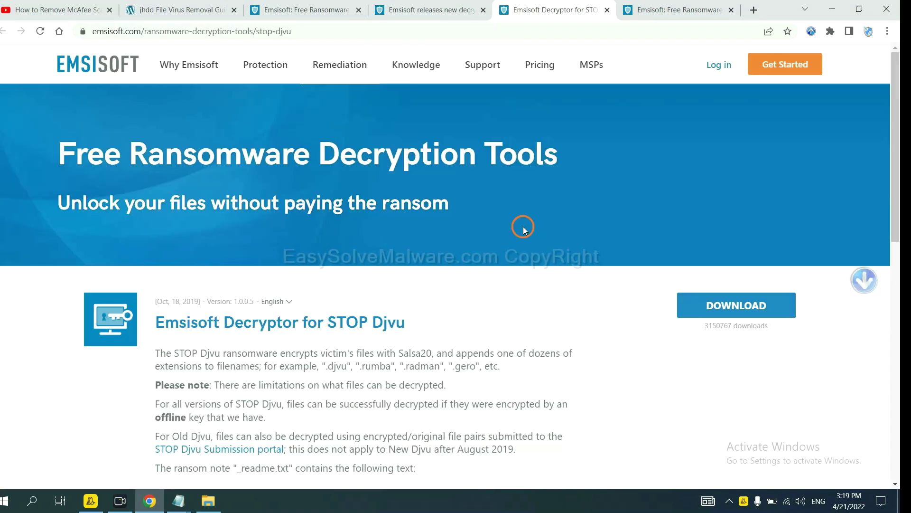
pyautogui.scroll(-2, 523, 228)
pyautogui.scroll(-1, 523, 228)
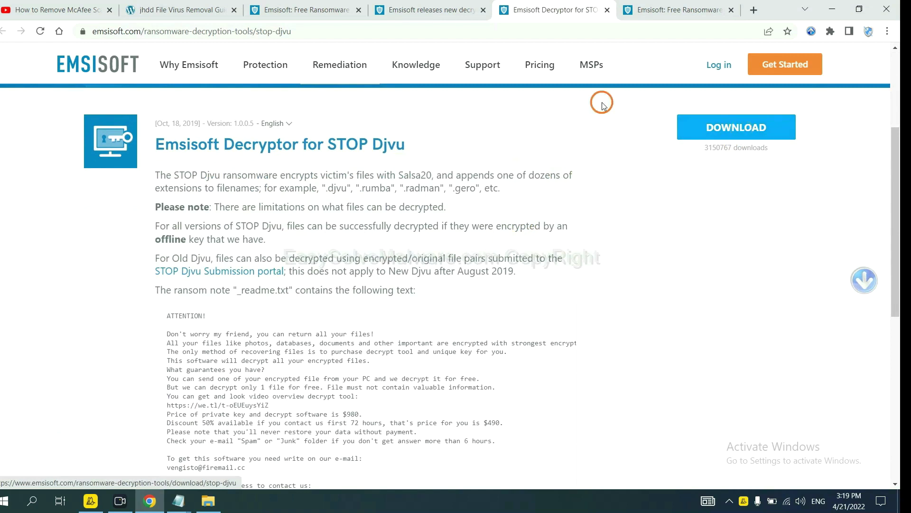
# Step: Search No More Ransom decryption tools for 'djvu' and expand the djvu Ransom entry
pyautogui.click(153, 10)
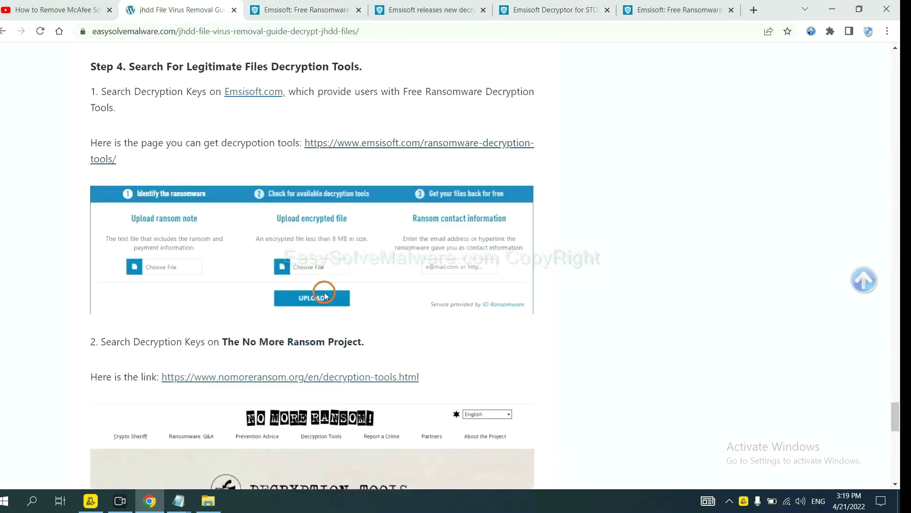
pyautogui.scroll(-3, 272, 228)
pyautogui.scroll(-1, 314, 285)
pyautogui.click(331, 164)
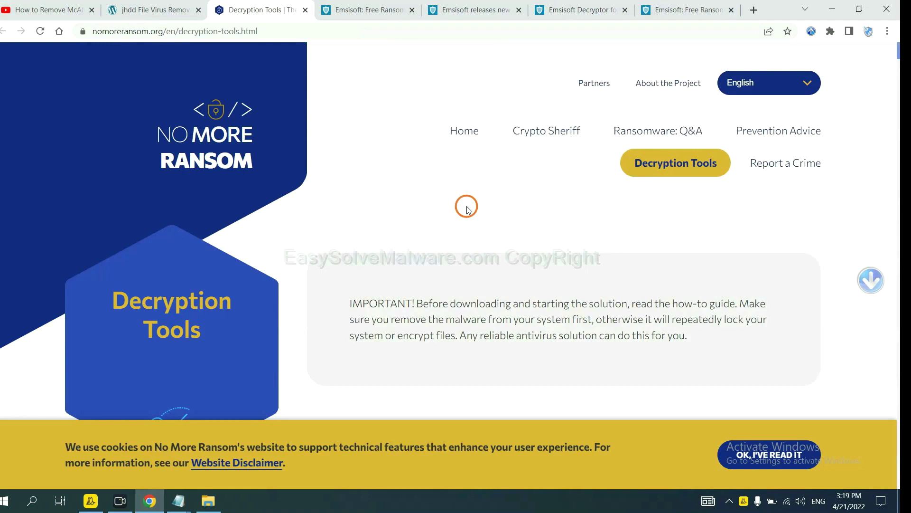
pyautogui.scroll(-2, 467, 208)
pyautogui.click(449, 270)
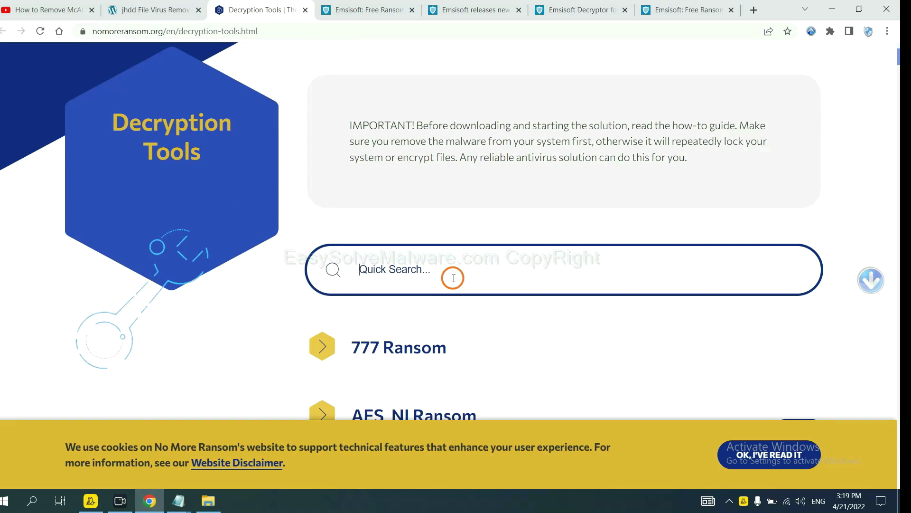
pyautogui.write('djv')
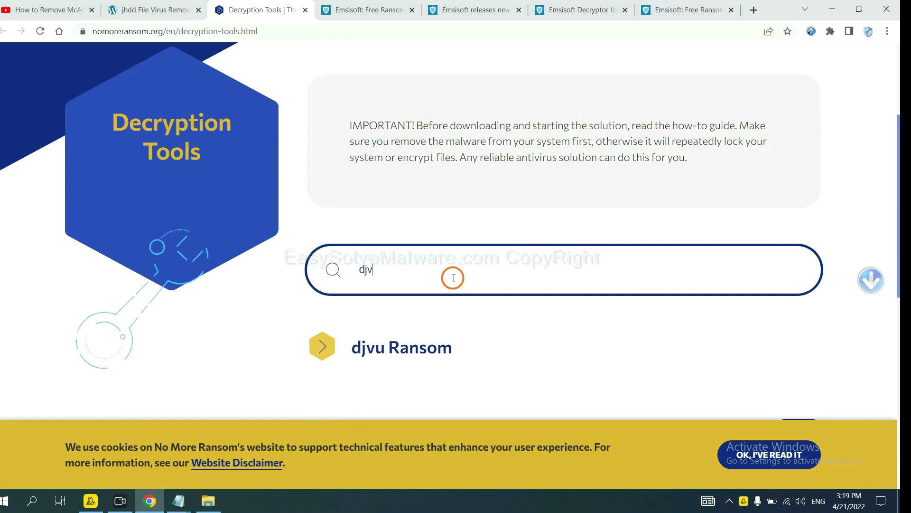
pyautogui.write('u')
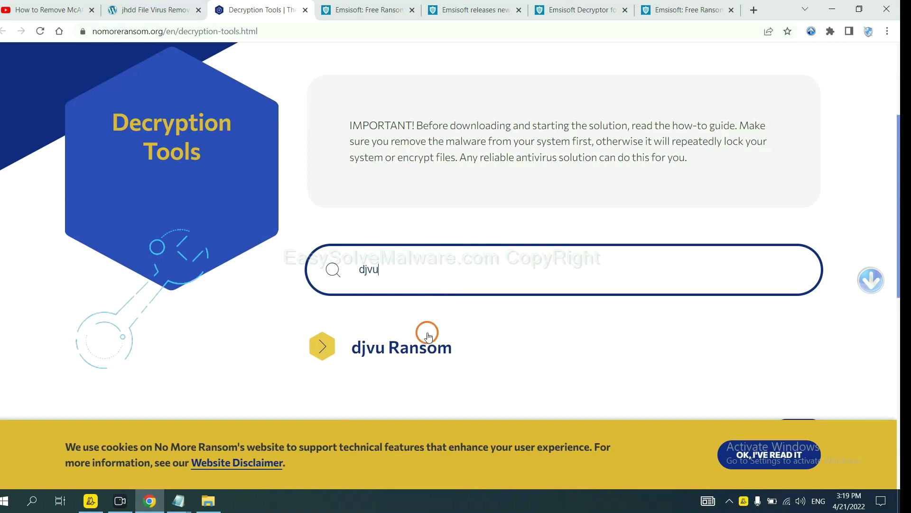
pyautogui.scroll(-1, 427, 347)
pyautogui.scroll(-1, 427, 347)
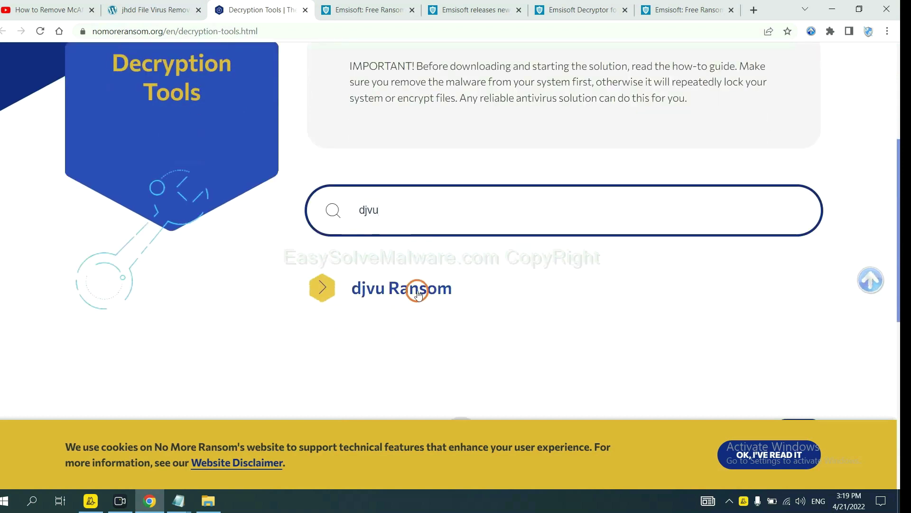
pyautogui.click(416, 289)
pyautogui.scroll(-2, 482, 323)
pyautogui.scroll(-1, 483, 313)
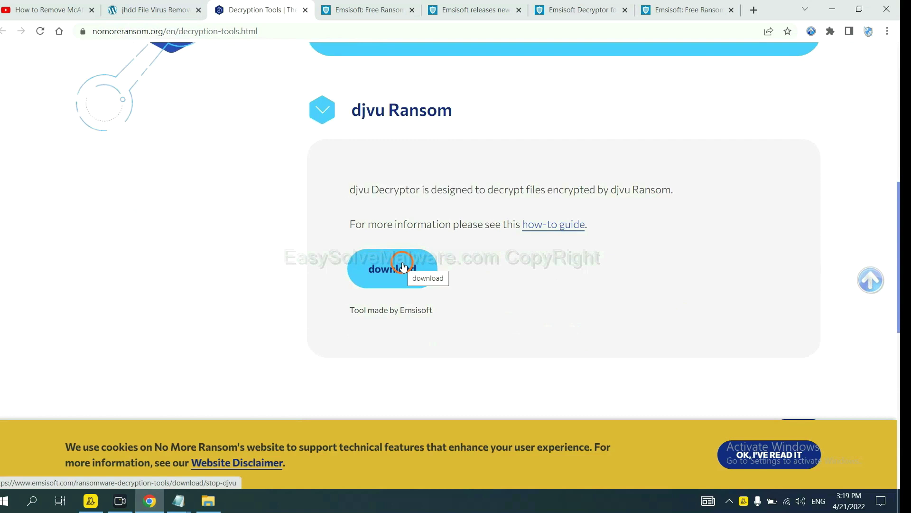
pyautogui.scroll(4, 498, 257)
pyautogui.scroll(4, 562, 258)
pyautogui.scroll(2, 579, 258)
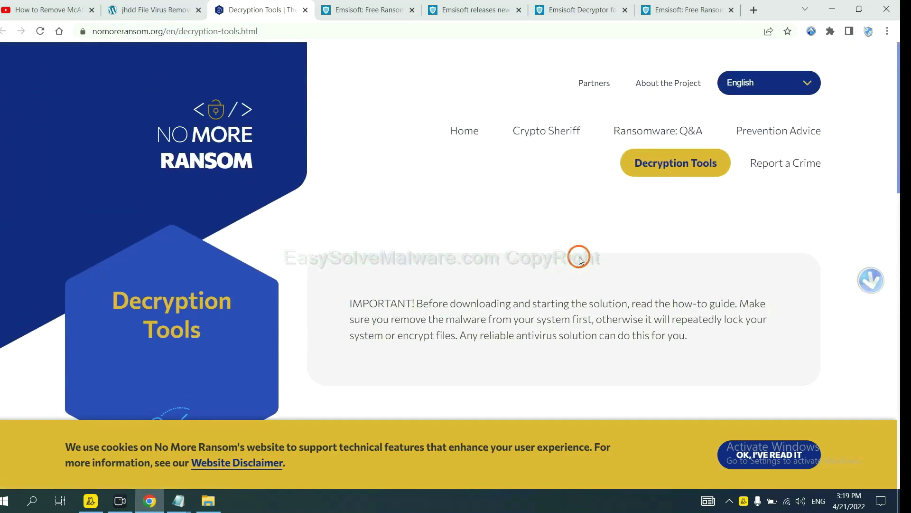